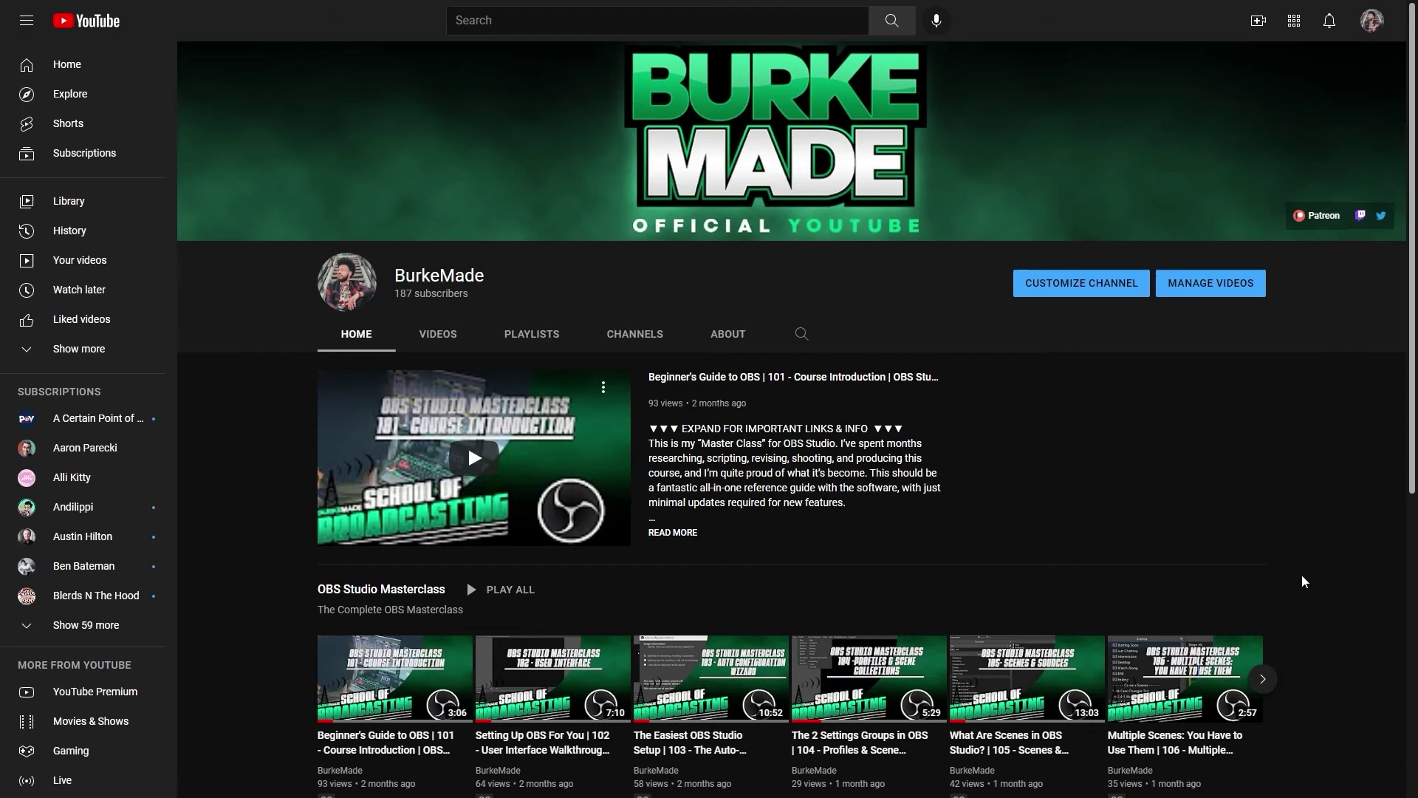
{"action": "scroll", "coordinate": [1302, 581], "scroll_direction": "down", "scroll_amount": 3}
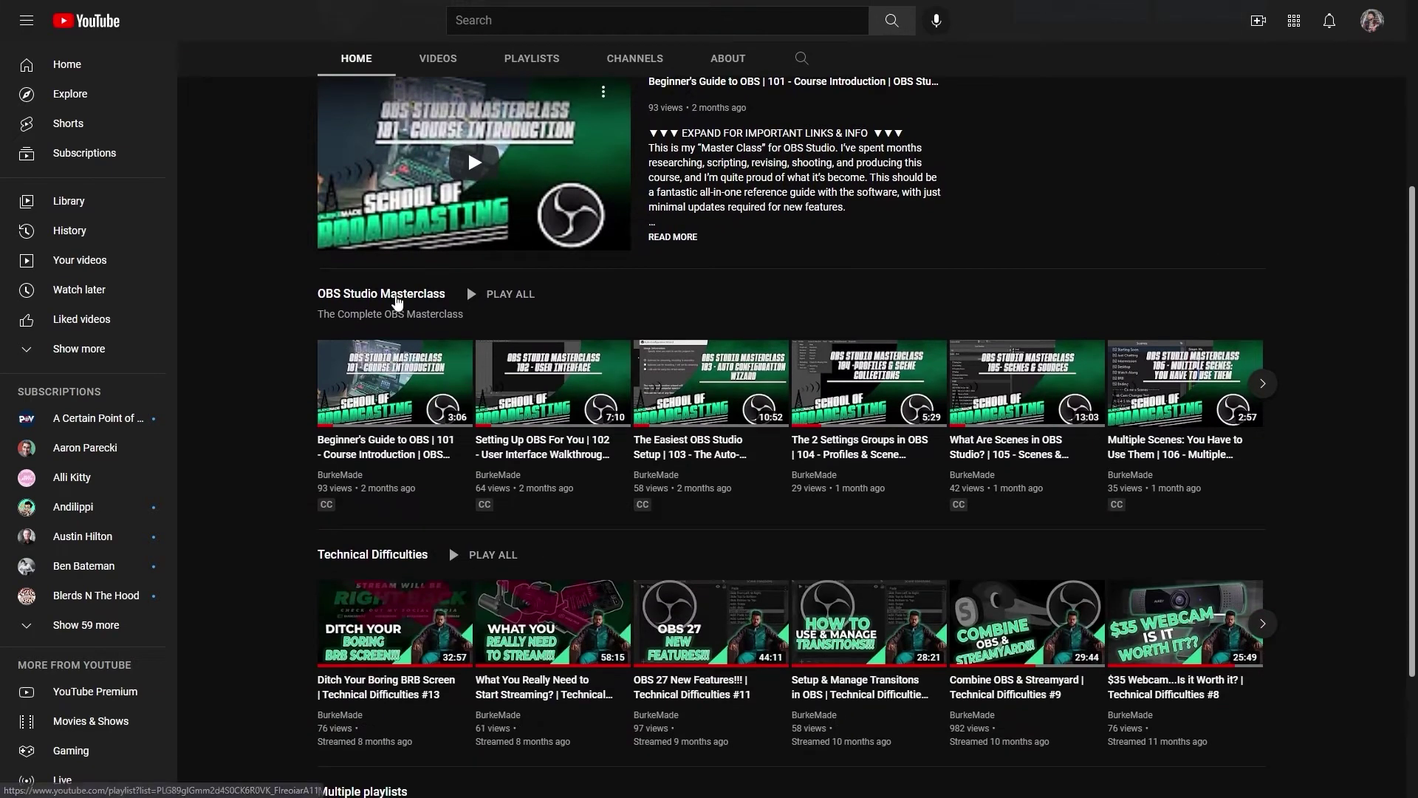
- Open the OBS Studio Masterclass playlist from the YouTube channel's Home tab
{"action": "left_click", "coordinate": [396, 295]}
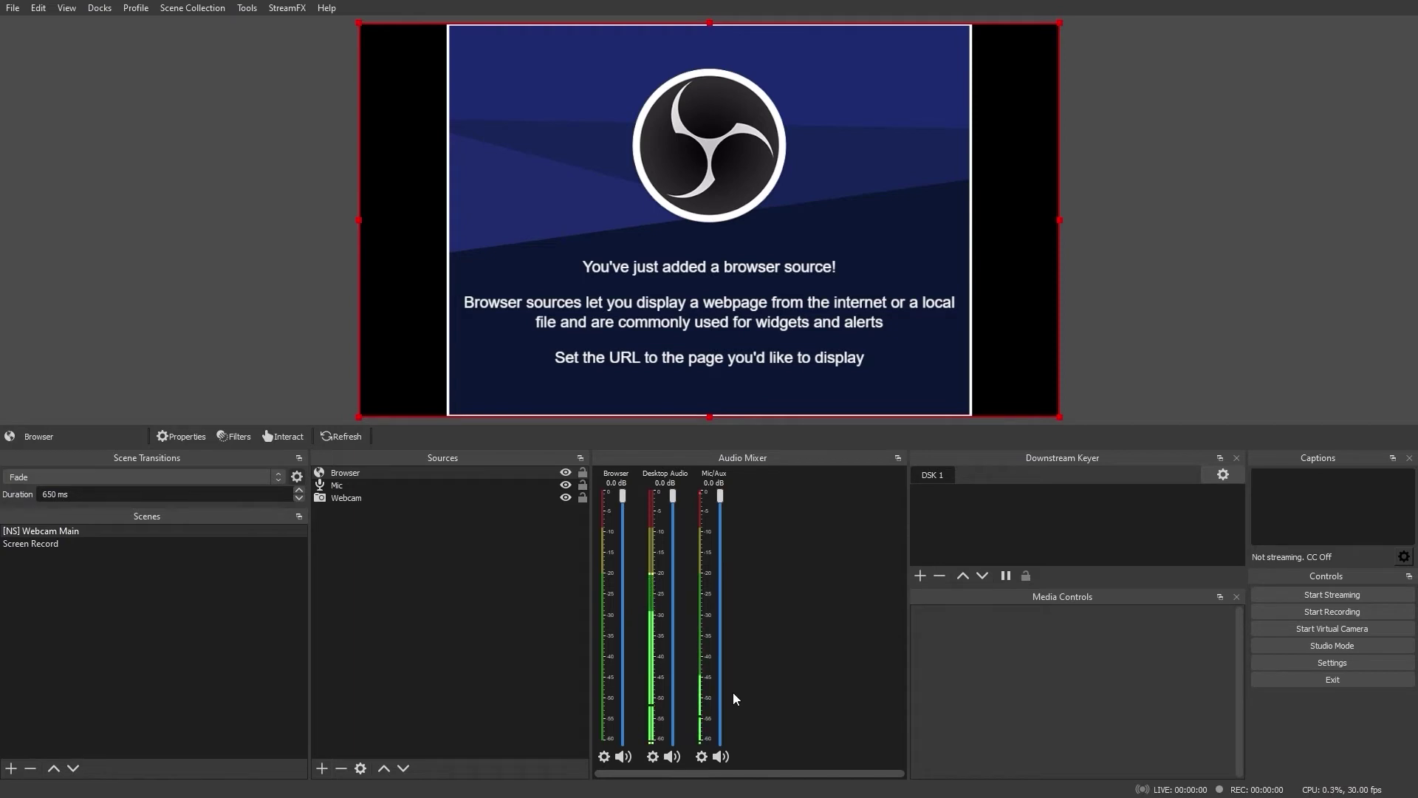
- Drag the Desktop Audio fader down to -7.2 dB in the Audio Mixer
{"action": "mouse_move", "coordinate": [719, 495]}
{"action": "left_mouse_down"}
{"action": "mouse_move", "coordinate": [723, 599]}
{"action": "mouse_move", "coordinate": [720, 496]}
{"action": "mouse_move", "coordinate": [720, 530]}
{"action": "mouse_move", "coordinate": [720, 495]}
{"action": "mouse_move", "coordinate": [672, 528]}
{"action": "mouse_move", "coordinate": [674, 551]}
{"action": "left_mouse_up"}
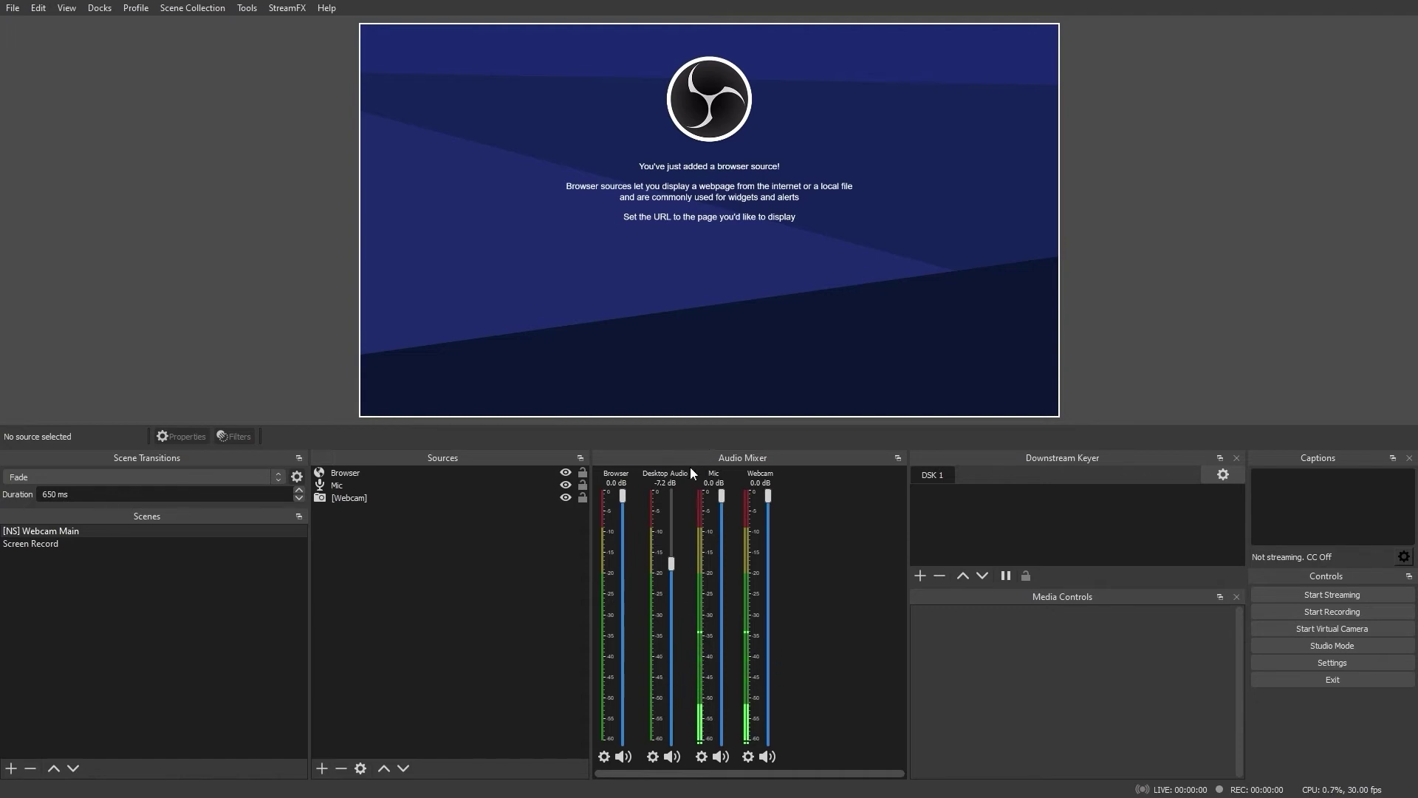
- Mute Webcam, lock its volume, unhide all channels, then hide Webcam
{"action": "left_click", "coordinate": [768, 754]}
{"action": "left_click", "coordinate": [748, 758]}
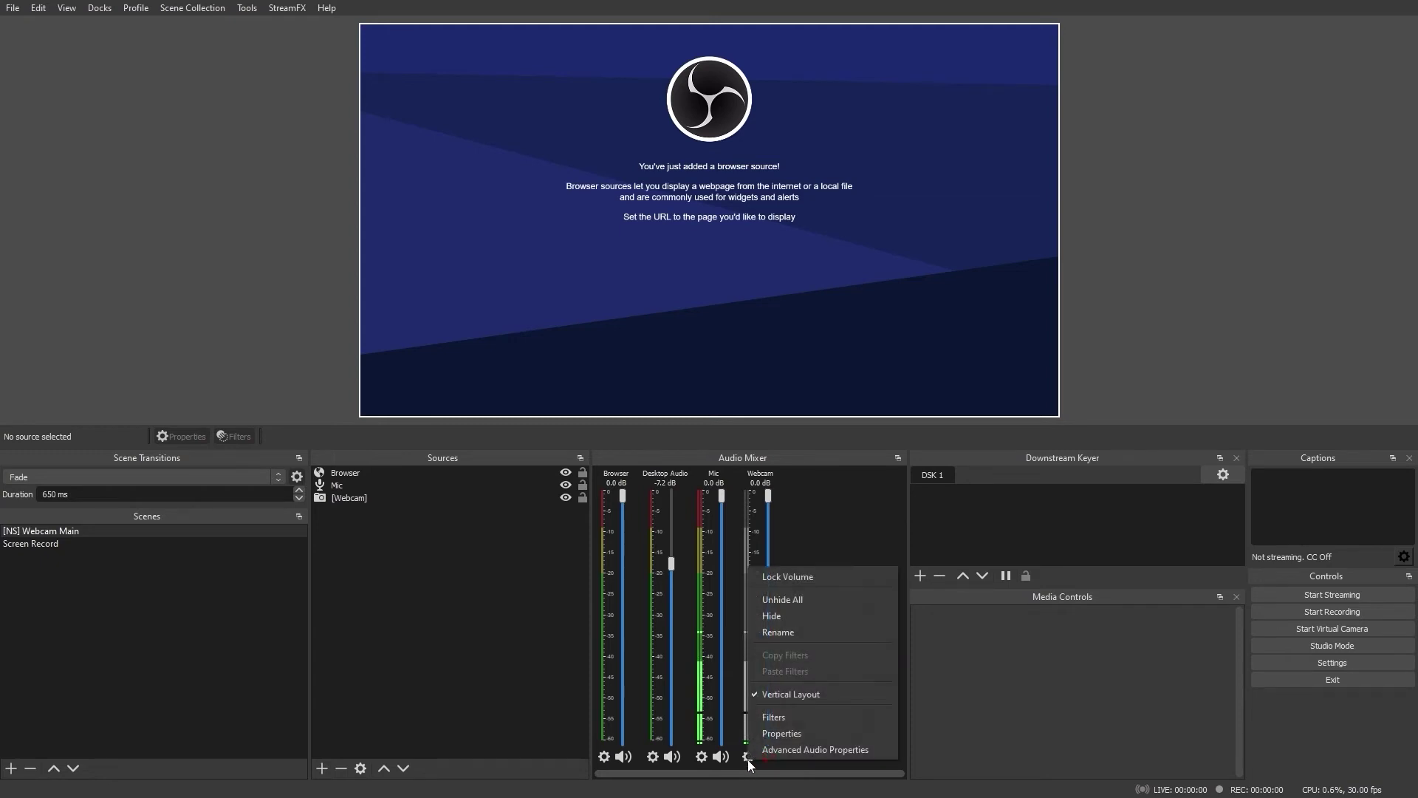
{"action": "left_click", "coordinate": [807, 577]}
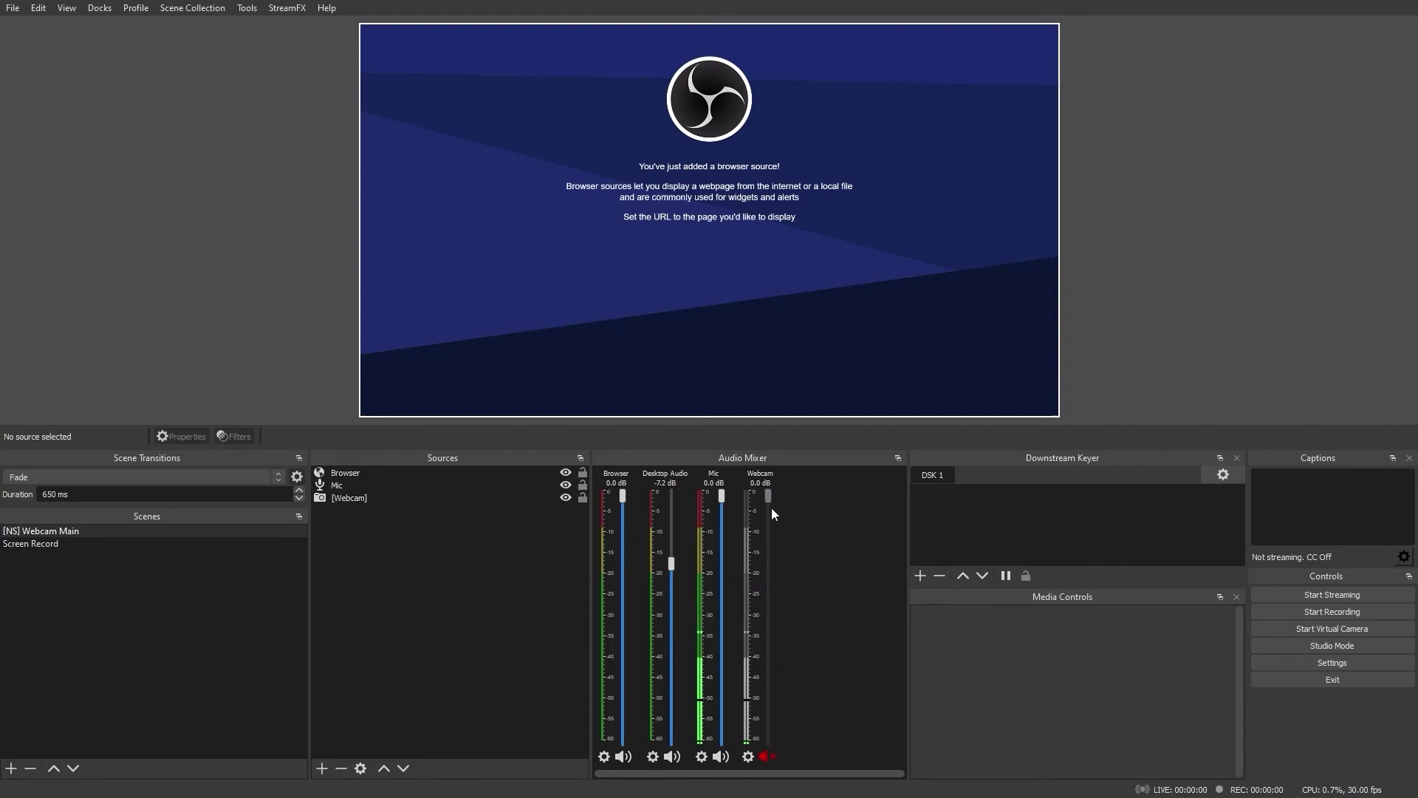
{"action": "left_click", "coordinate": [749, 758]}
{"action": "left_click", "coordinate": [792, 601]}
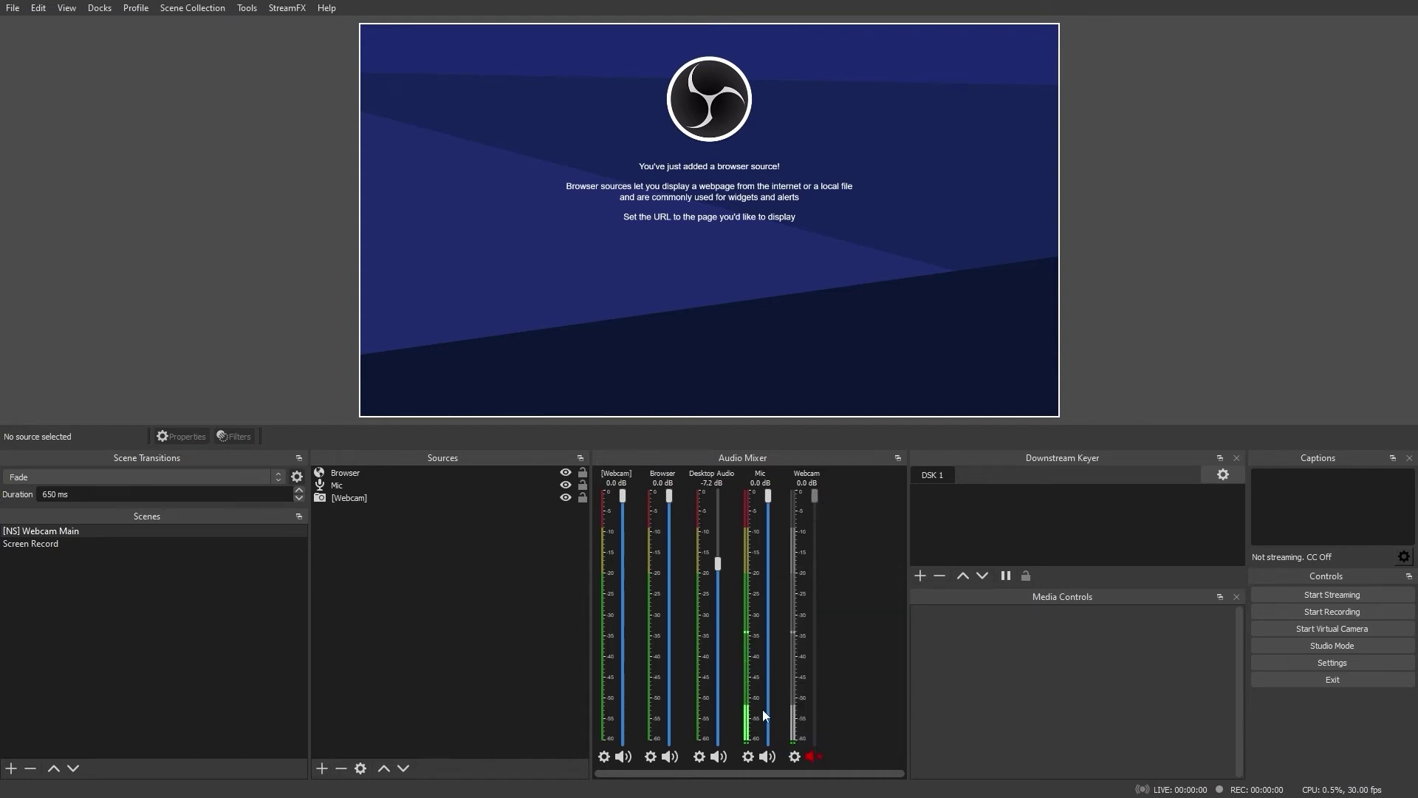
{"action": "left_click", "coordinate": [795, 757]}
{"action": "left_click", "coordinate": [834, 615]}
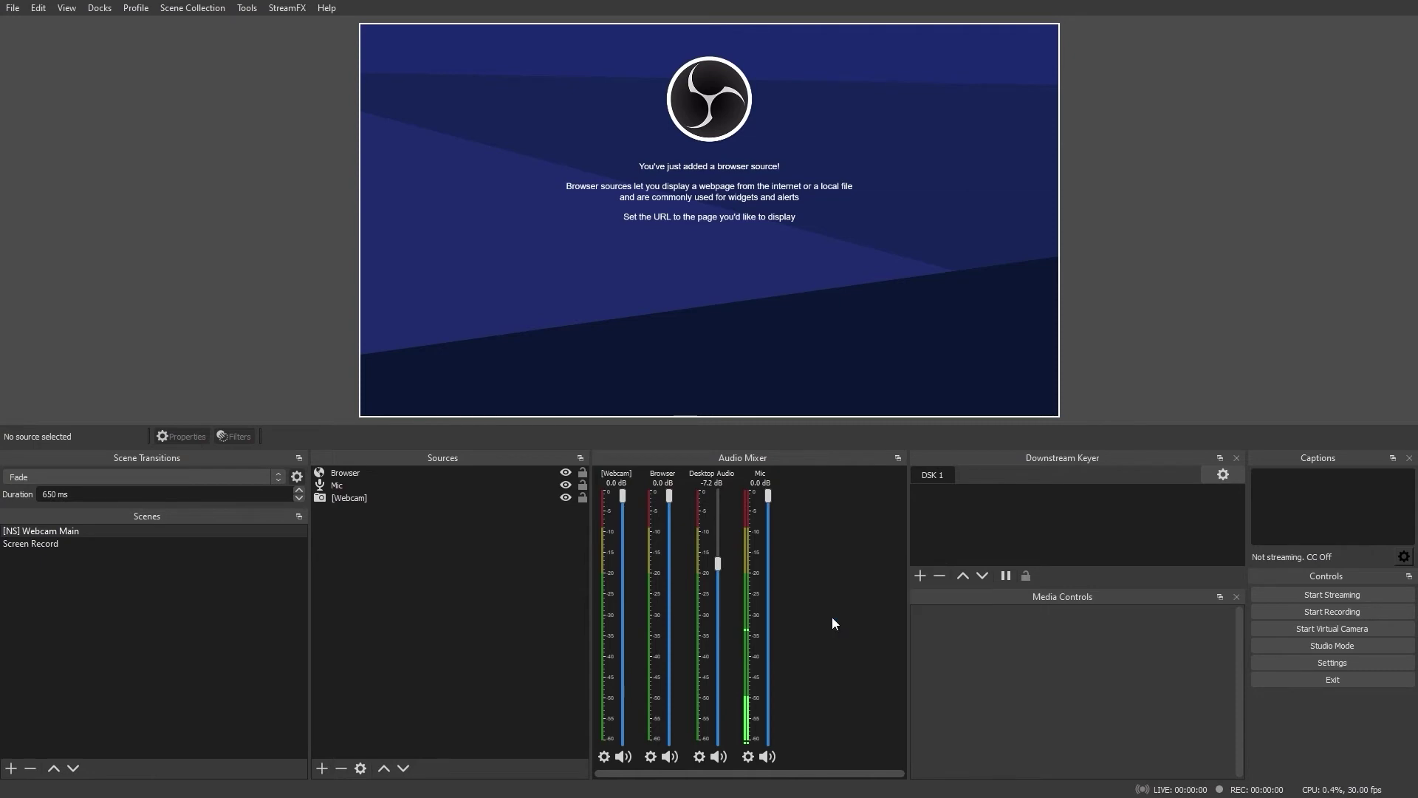
- Cancel a Mic rename, keeping the name Mic, and toggle the mixer horizontal and back to vertical
{"action": "left_click", "coordinate": [749, 756]}
{"action": "left_click", "coordinate": [789, 628]}
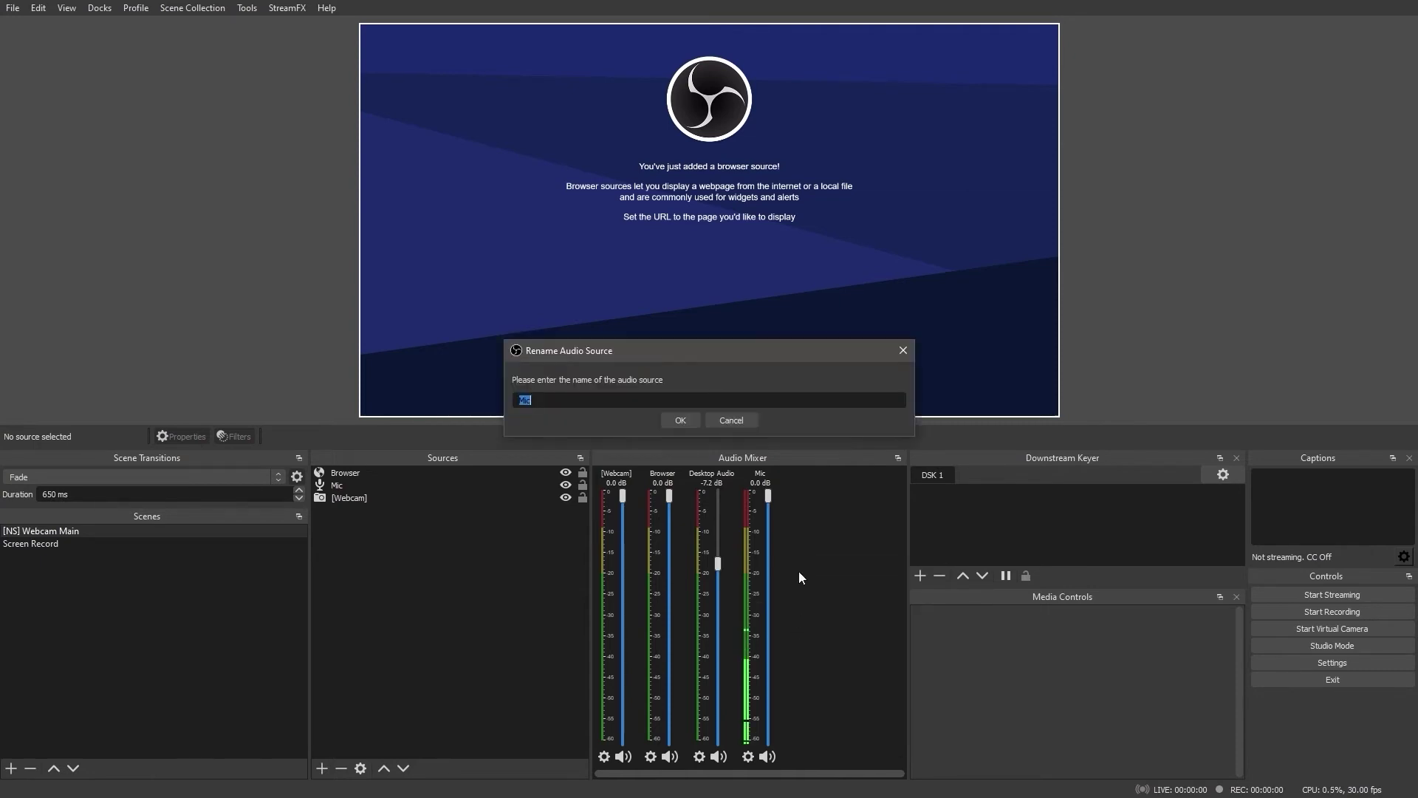
{"action": "left_click", "coordinate": [737, 426]}
{"action": "left_click", "coordinate": [747, 757]}
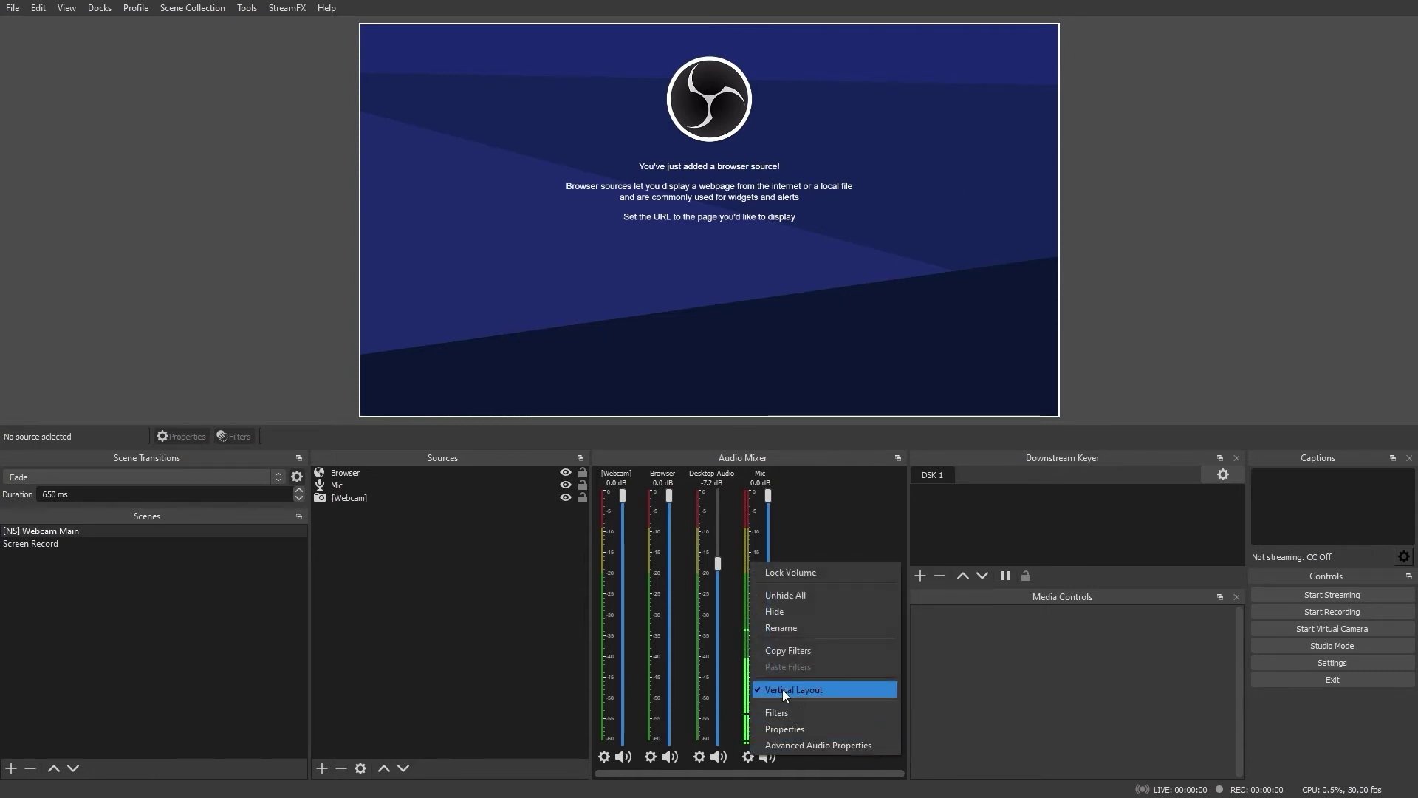
{"action": "left_click", "coordinate": [783, 689]}
{"action": "left_click", "coordinate": [884, 632]}
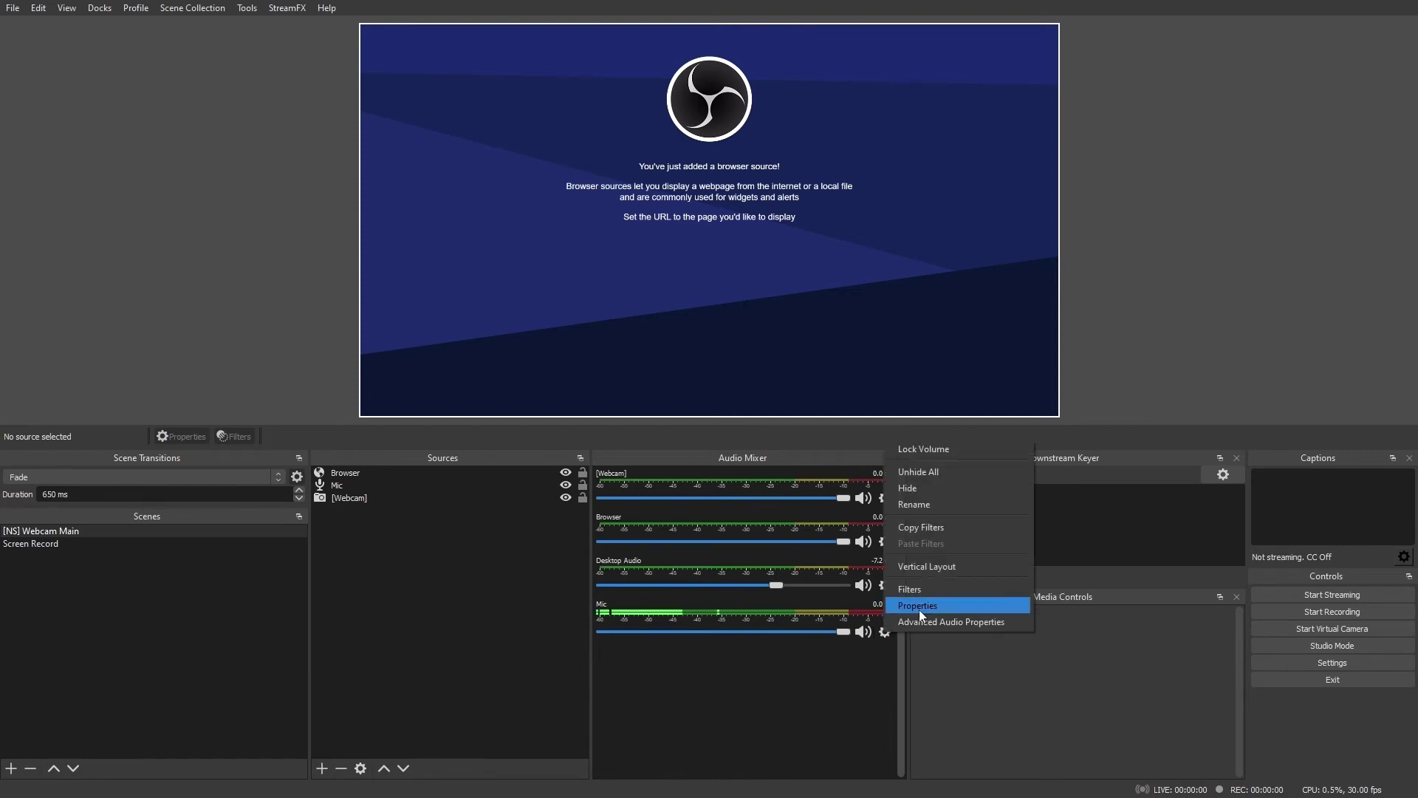
{"action": "left_click", "coordinate": [921, 569]}
- Review Mic's filters and properties without changes, then open Advanced Audio Properties
{"action": "left_click", "coordinate": [748, 756]}
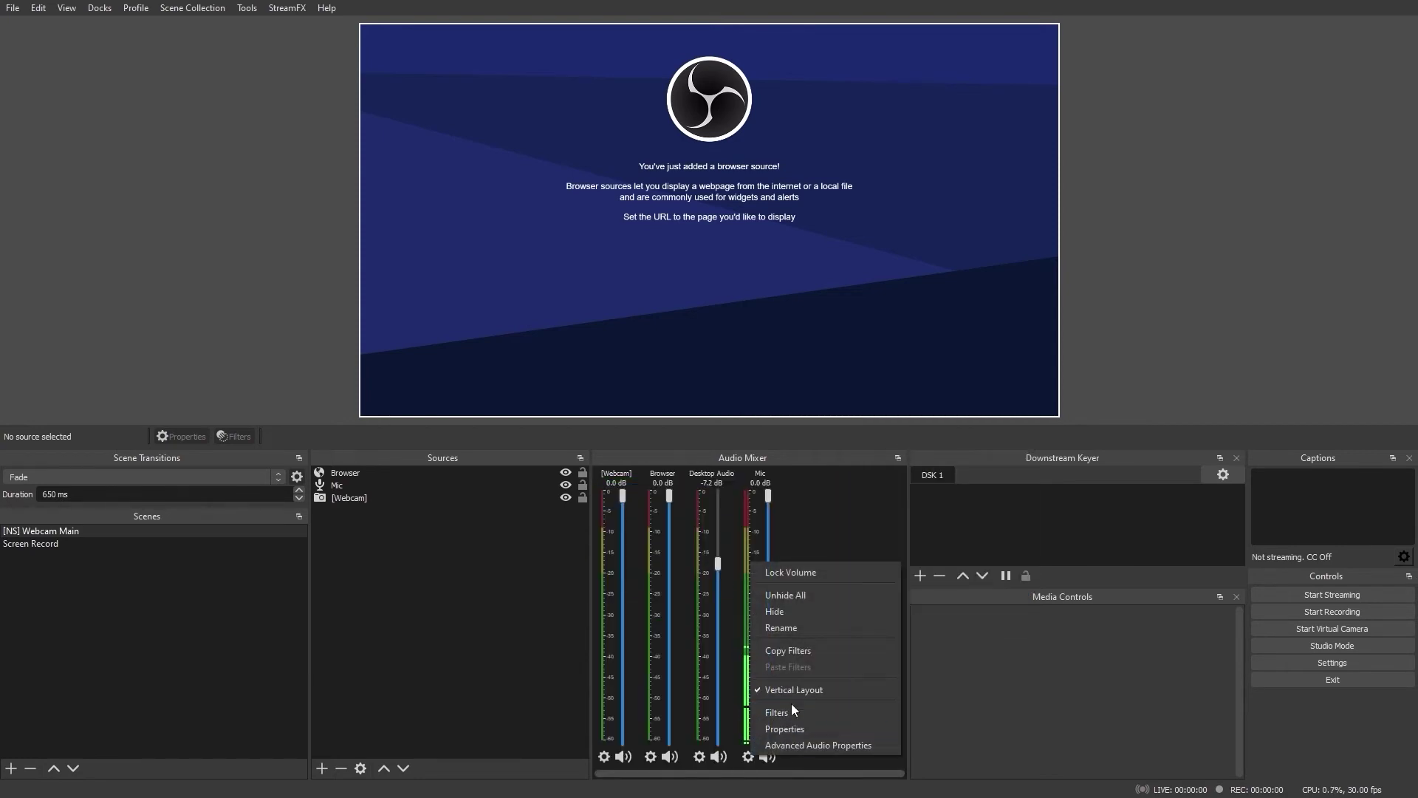
{"action": "left_click", "coordinate": [797, 712]}
{"action": "left_click", "coordinate": [994, 652]}
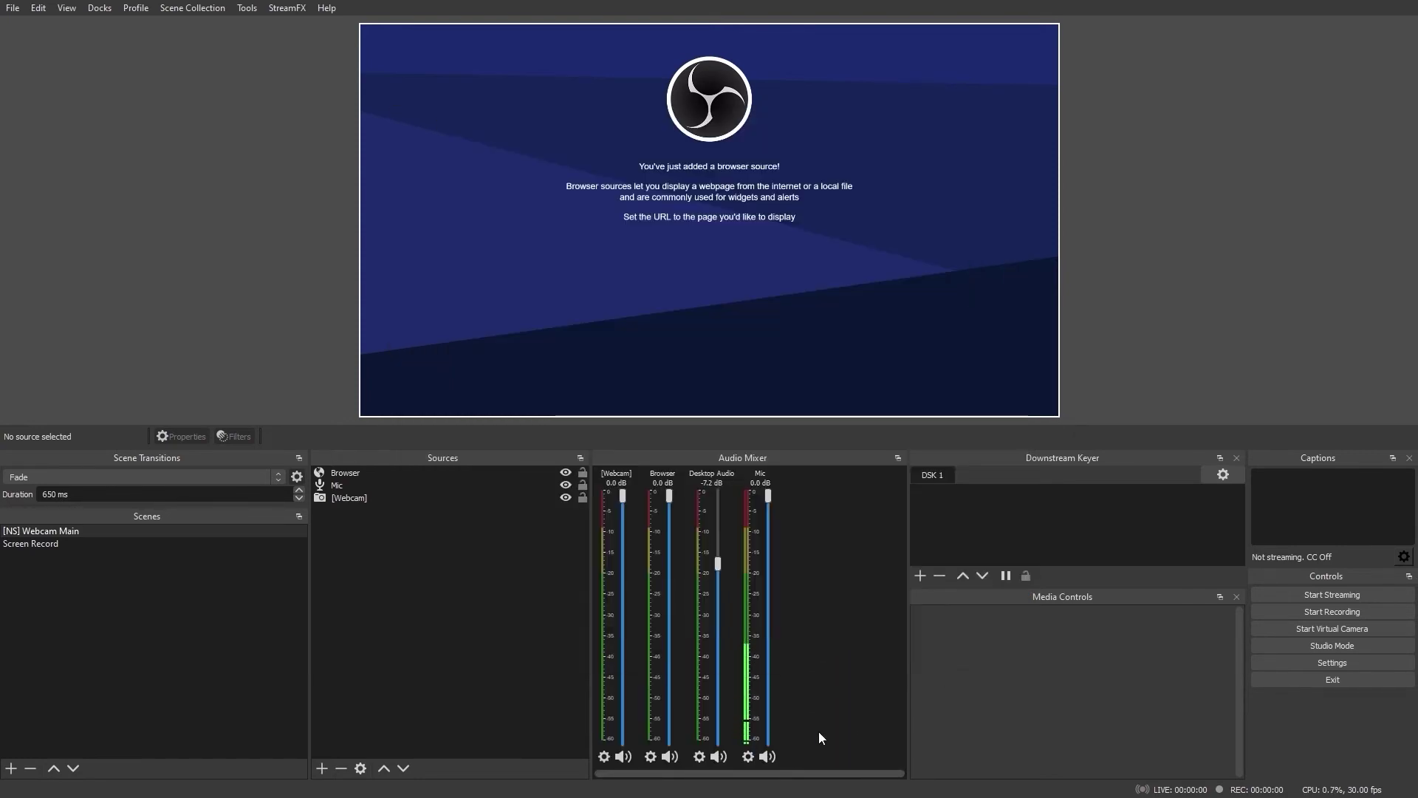
{"action": "left_click", "coordinate": [748, 756]}
{"action": "left_click", "coordinate": [781, 728]}
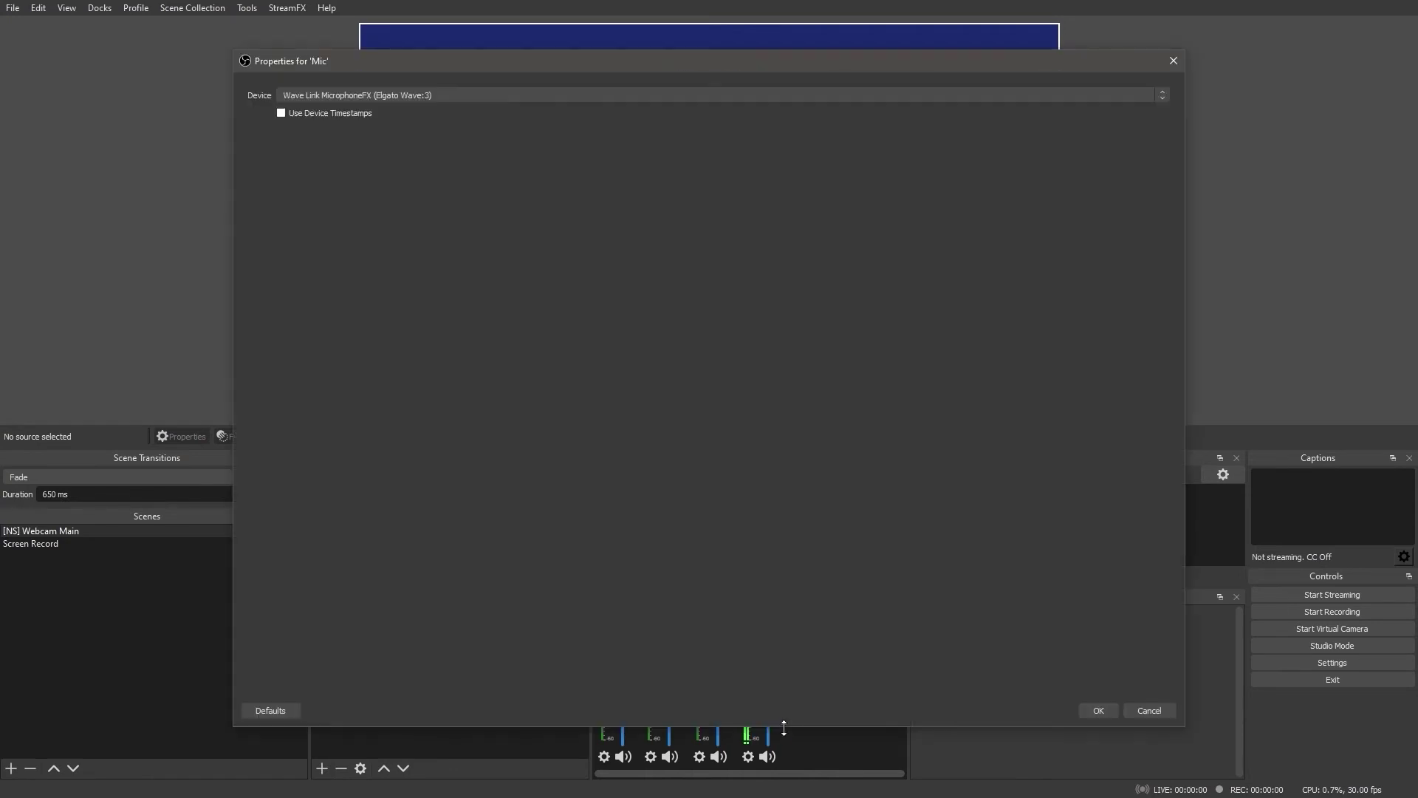
{"action": "left_click", "coordinate": [1146, 709]}
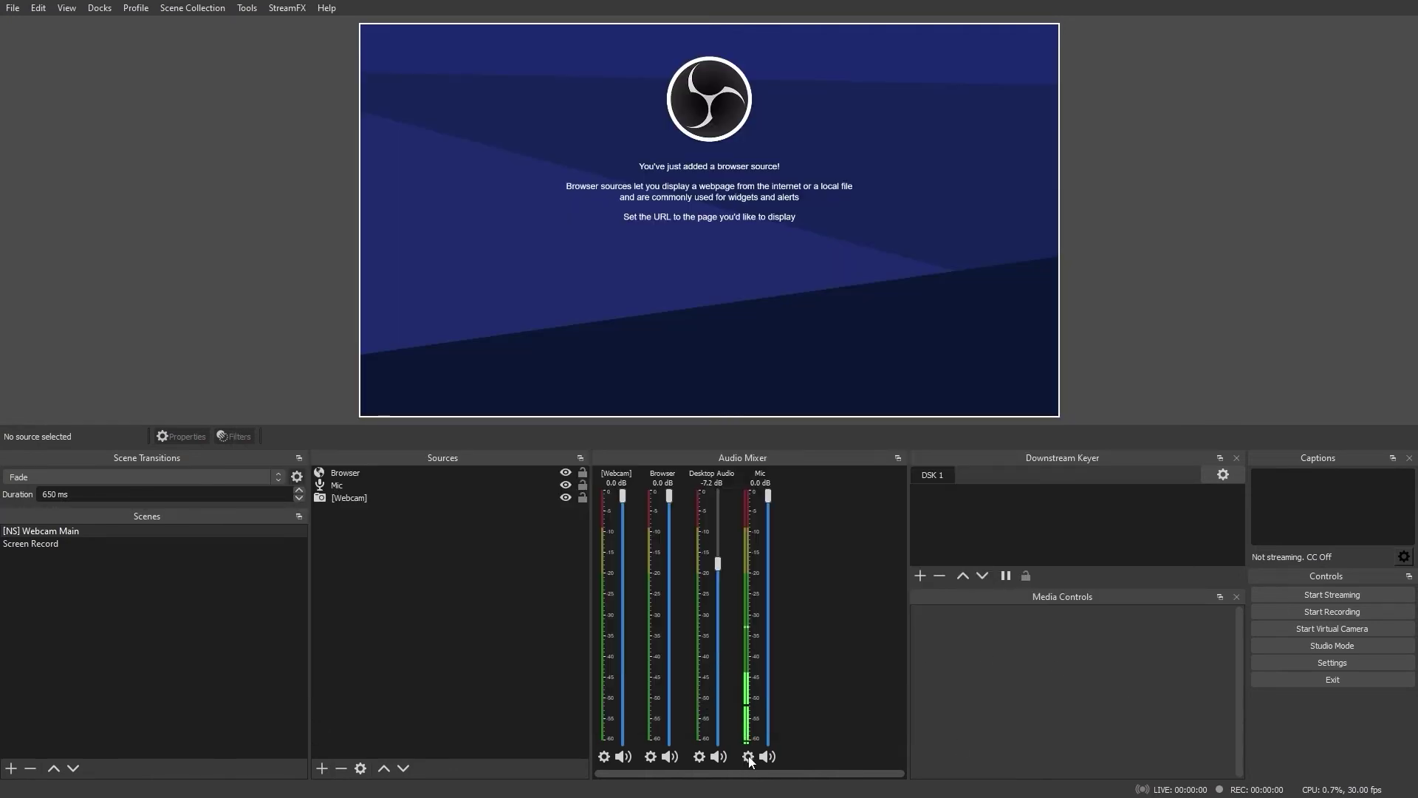
{"action": "left_click", "coordinate": [748, 757]}
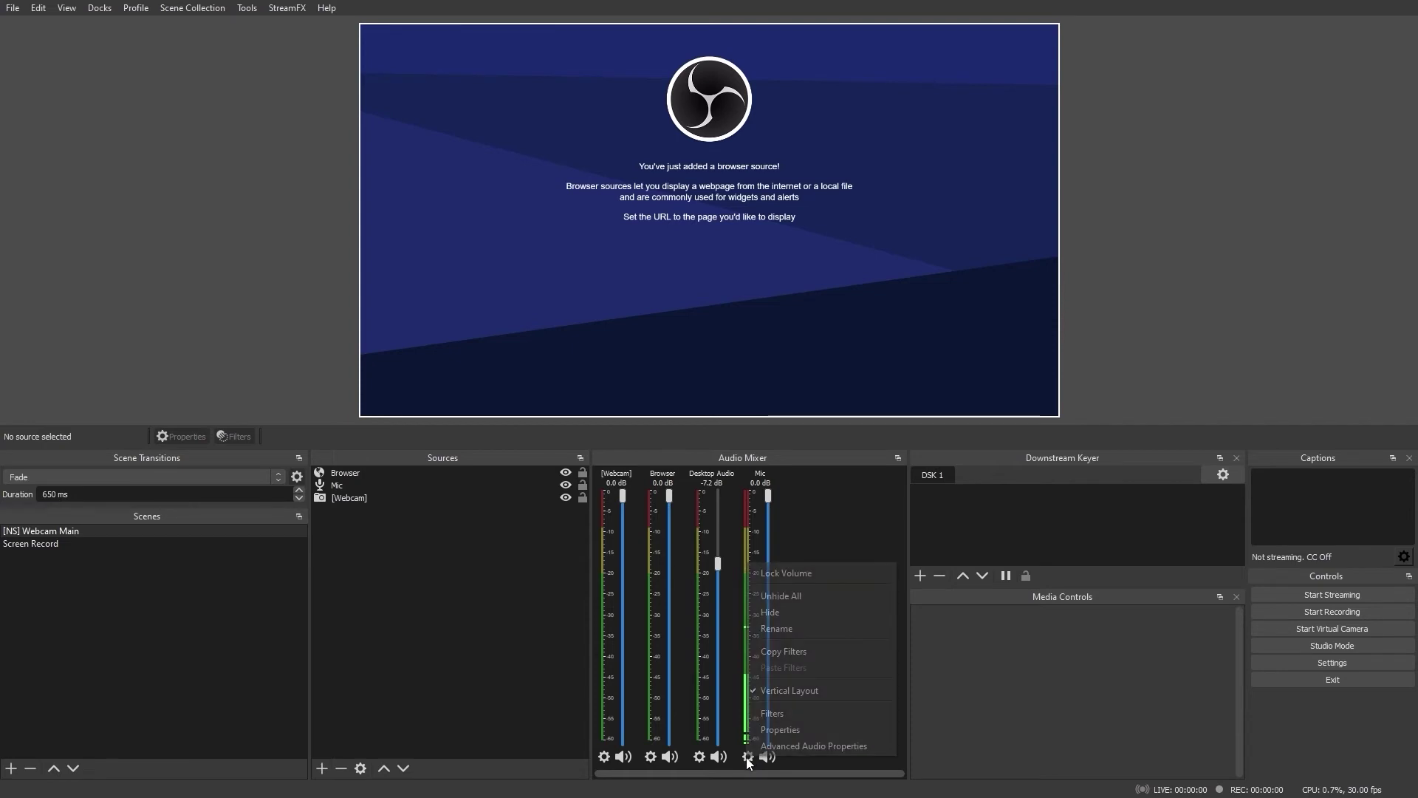
{"action": "left_click", "coordinate": [791, 744]}
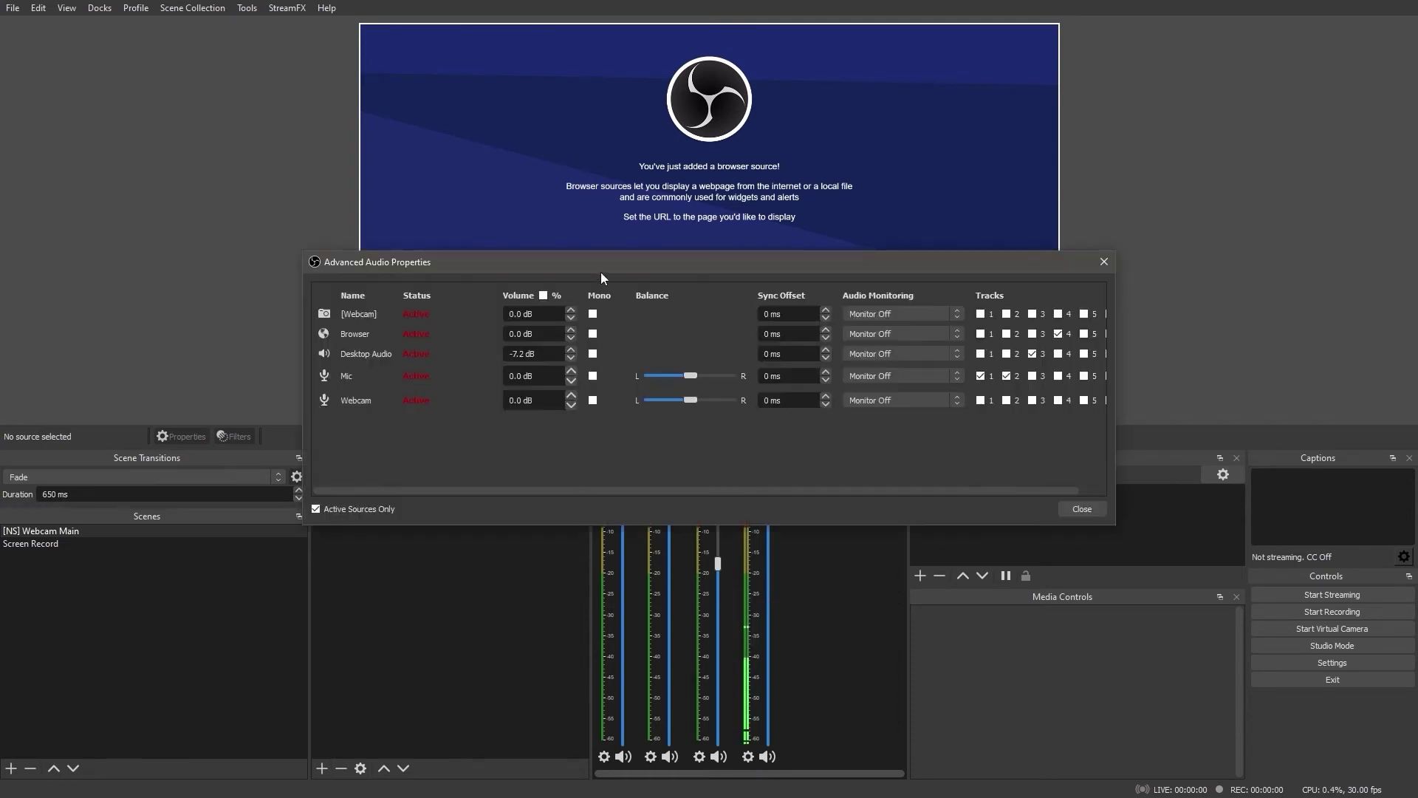
- Enlarge the Advanced Audio Properties window and route [Webcam] to track 5, Webcam to track 6
{"action": "left_click_drag", "start_coordinate": [601, 264], "coordinate": [411, 260]}
{"action": "left_click_drag", "start_coordinate": [918, 519], "coordinate": [997, 567]}
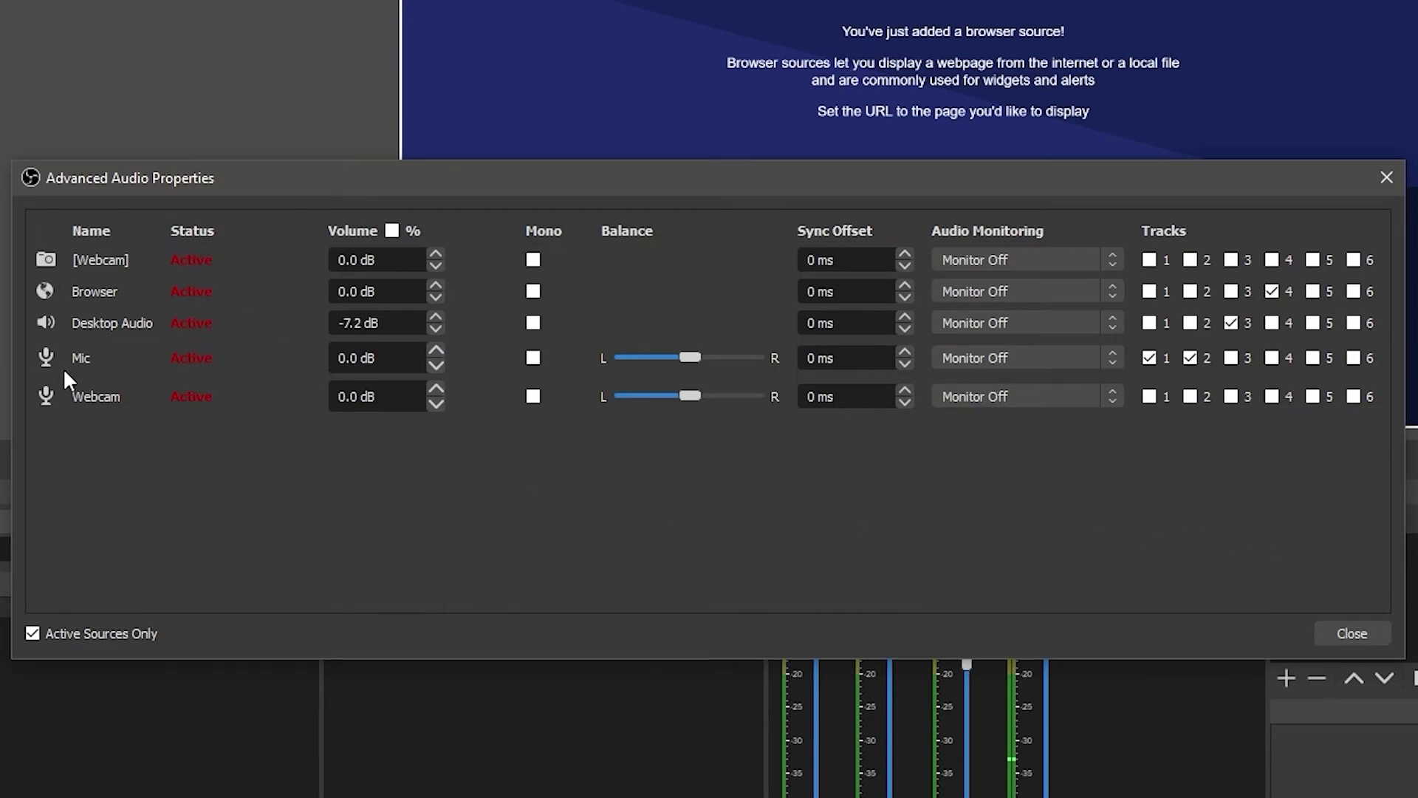
{"action": "left_click", "coordinate": [30, 632]}
{"action": "left_click", "coordinate": [1313, 259]}
{"action": "left_click", "coordinate": [1352, 397]}
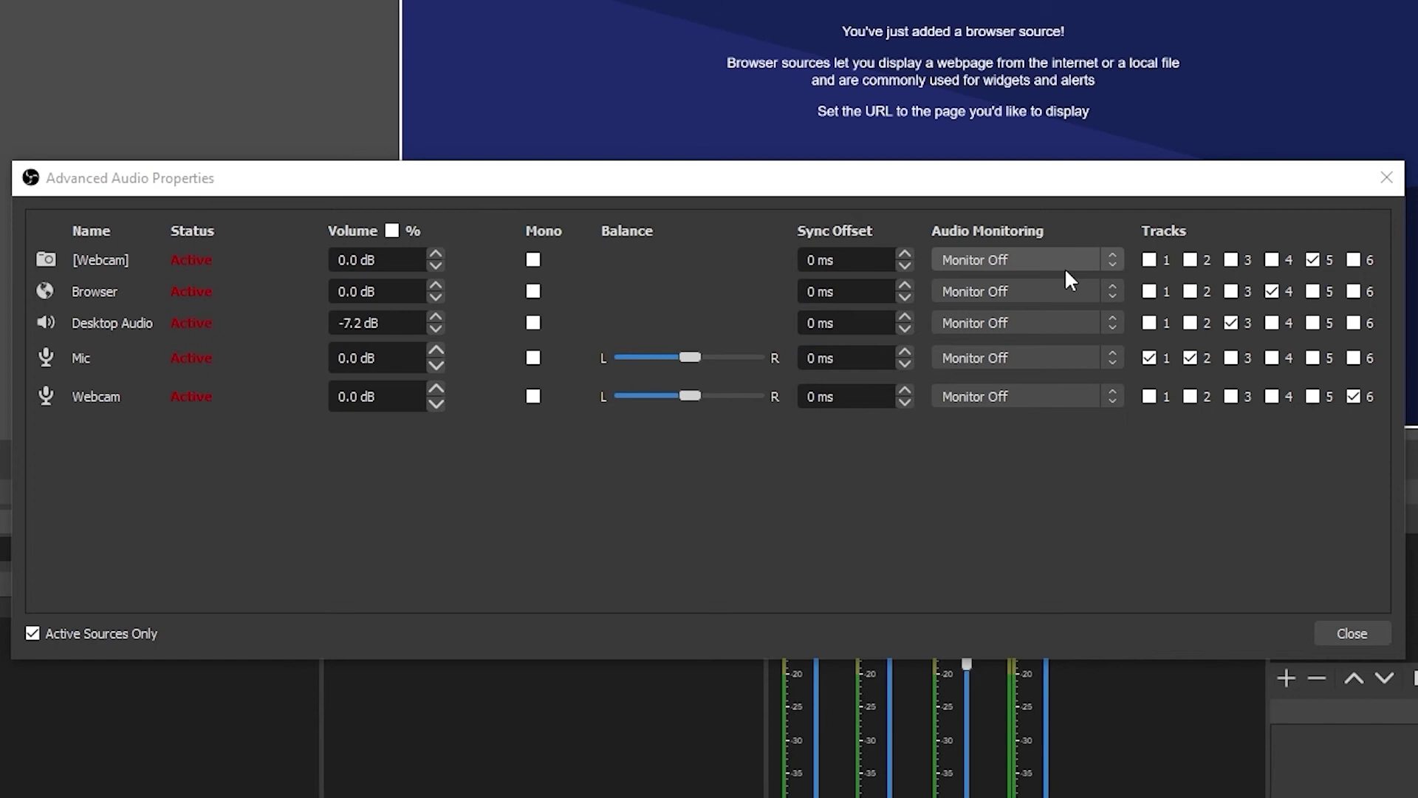
- After trying Monitor Only, set [Webcam] to Monitor and Output and untick its Track 5
{"action": "left_click", "coordinate": [1063, 262]}
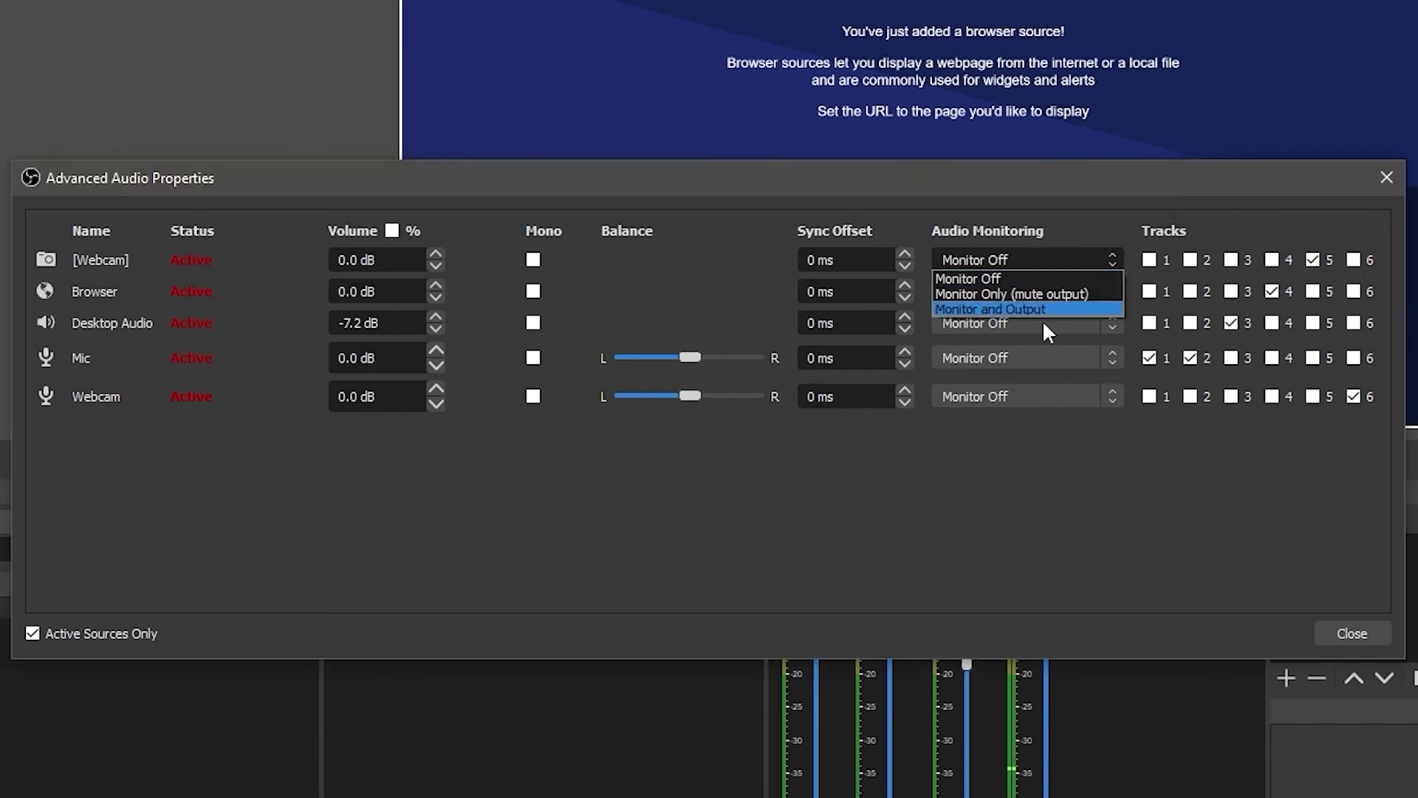
{"action": "left_click", "coordinate": [1010, 294]}
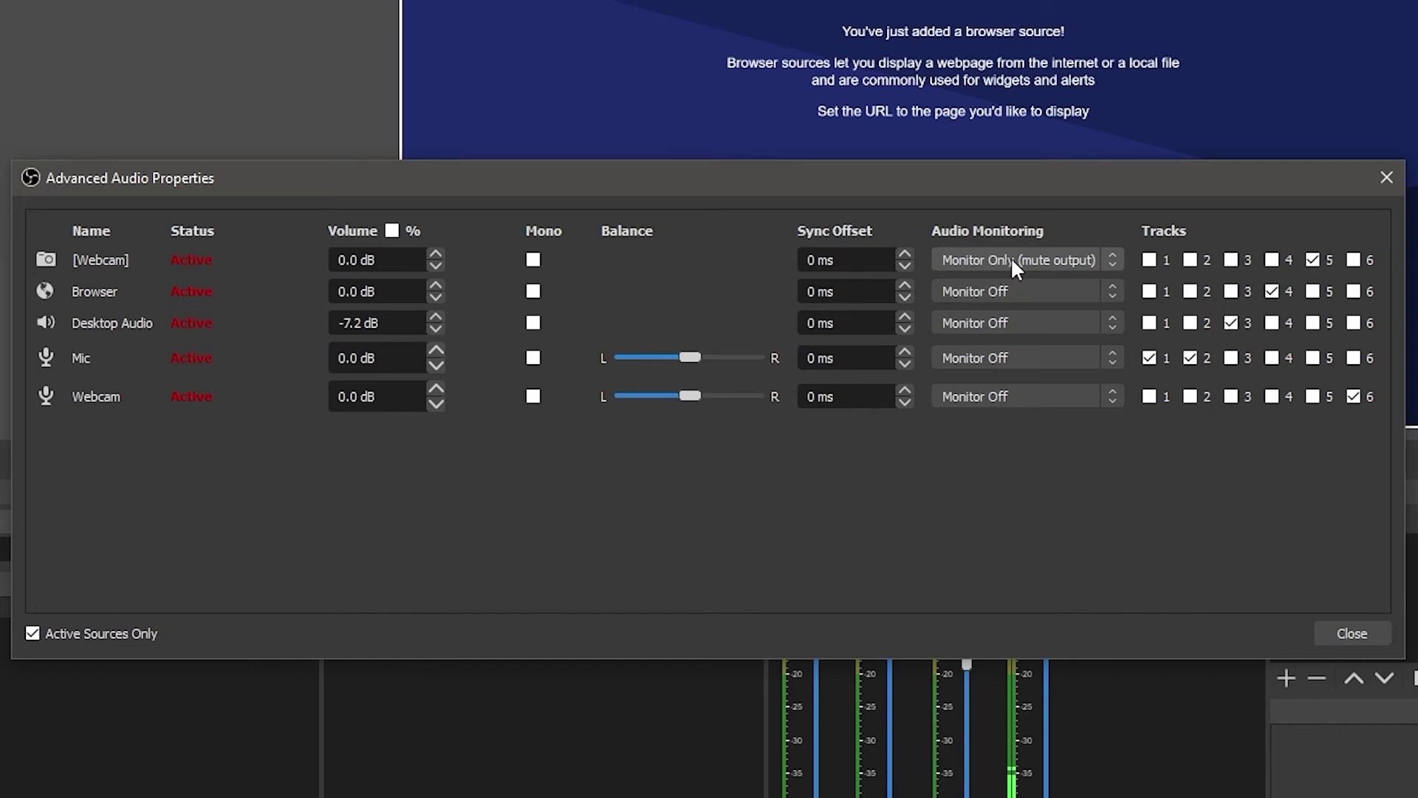
{"action": "left_click", "coordinate": [1011, 256]}
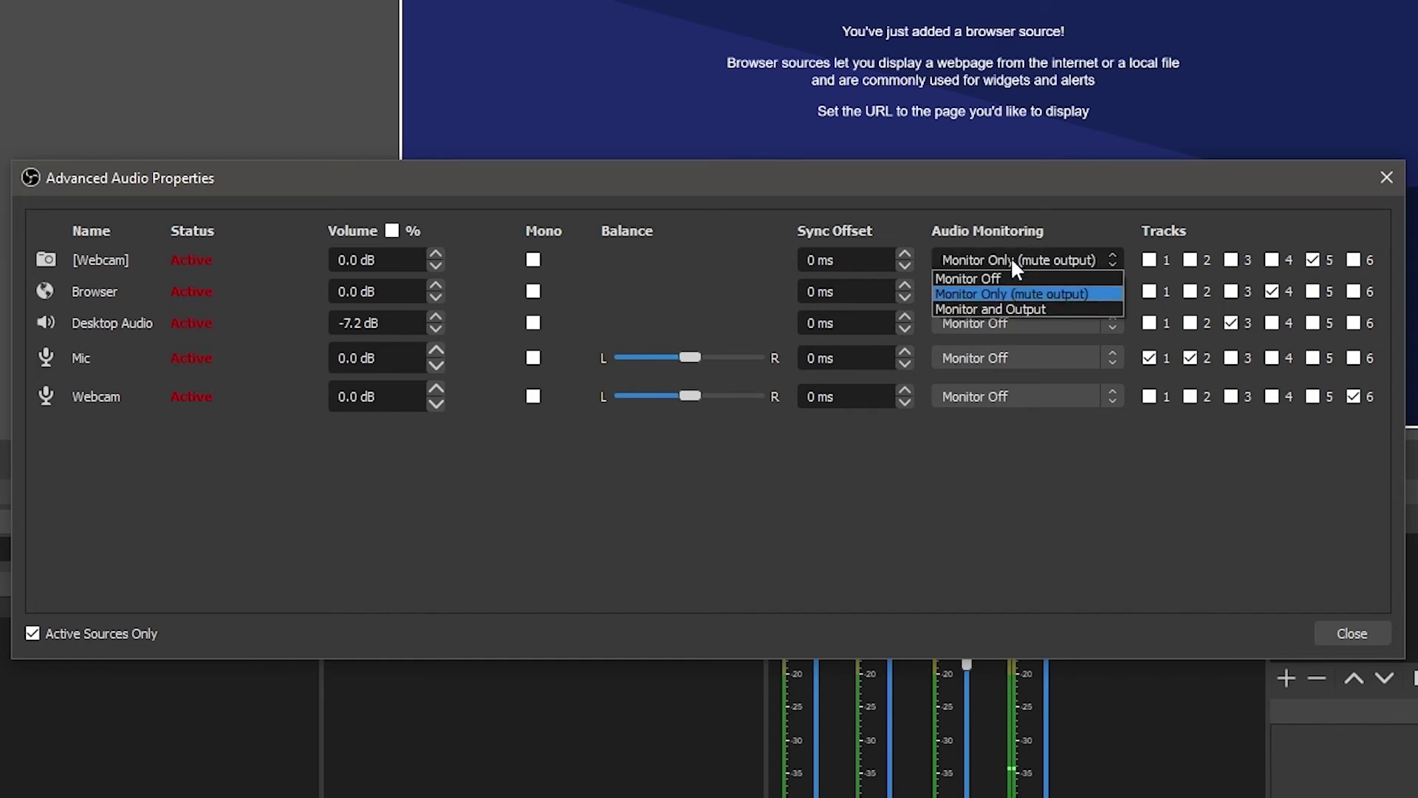
{"action": "left_click", "coordinate": [1019, 308]}
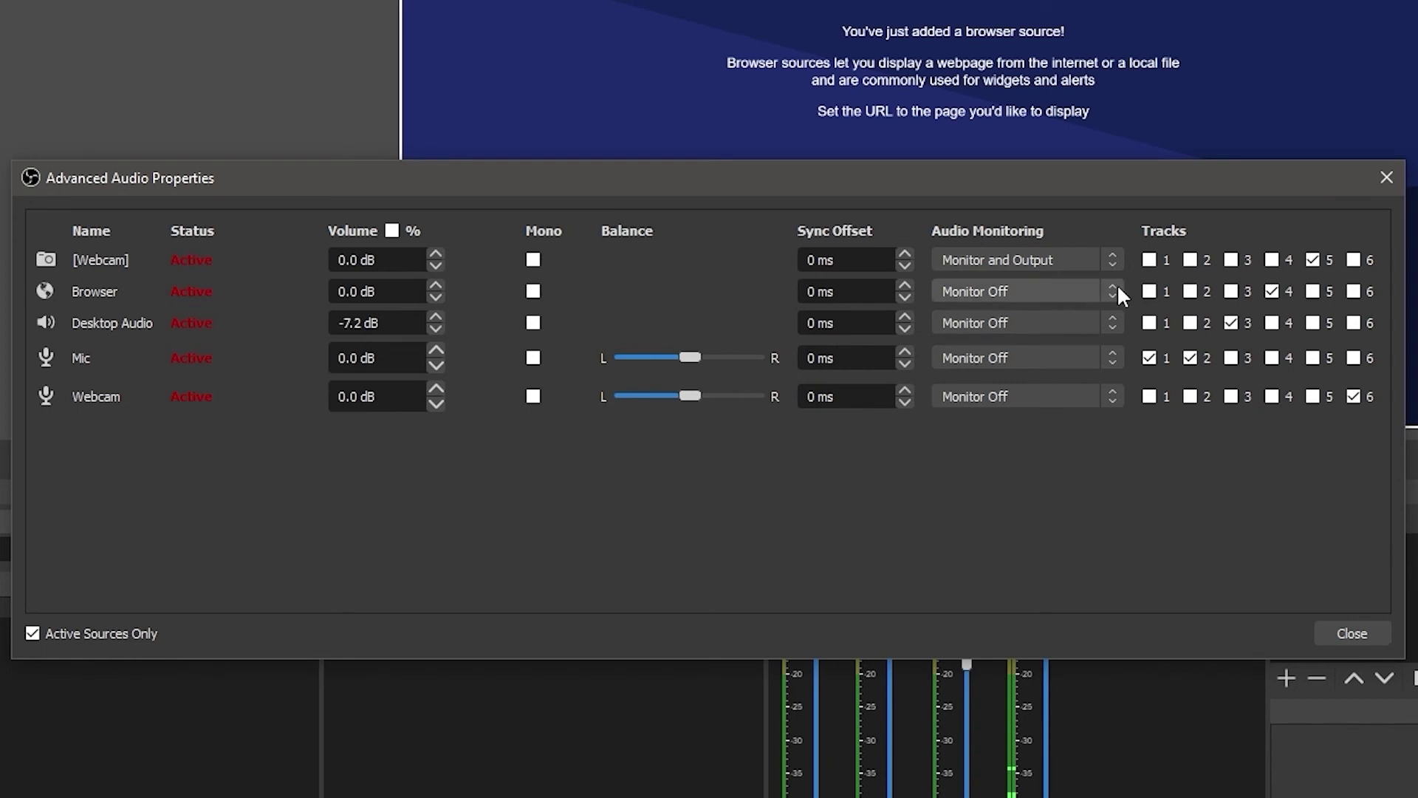
{"action": "left_click", "coordinate": [1312, 260]}
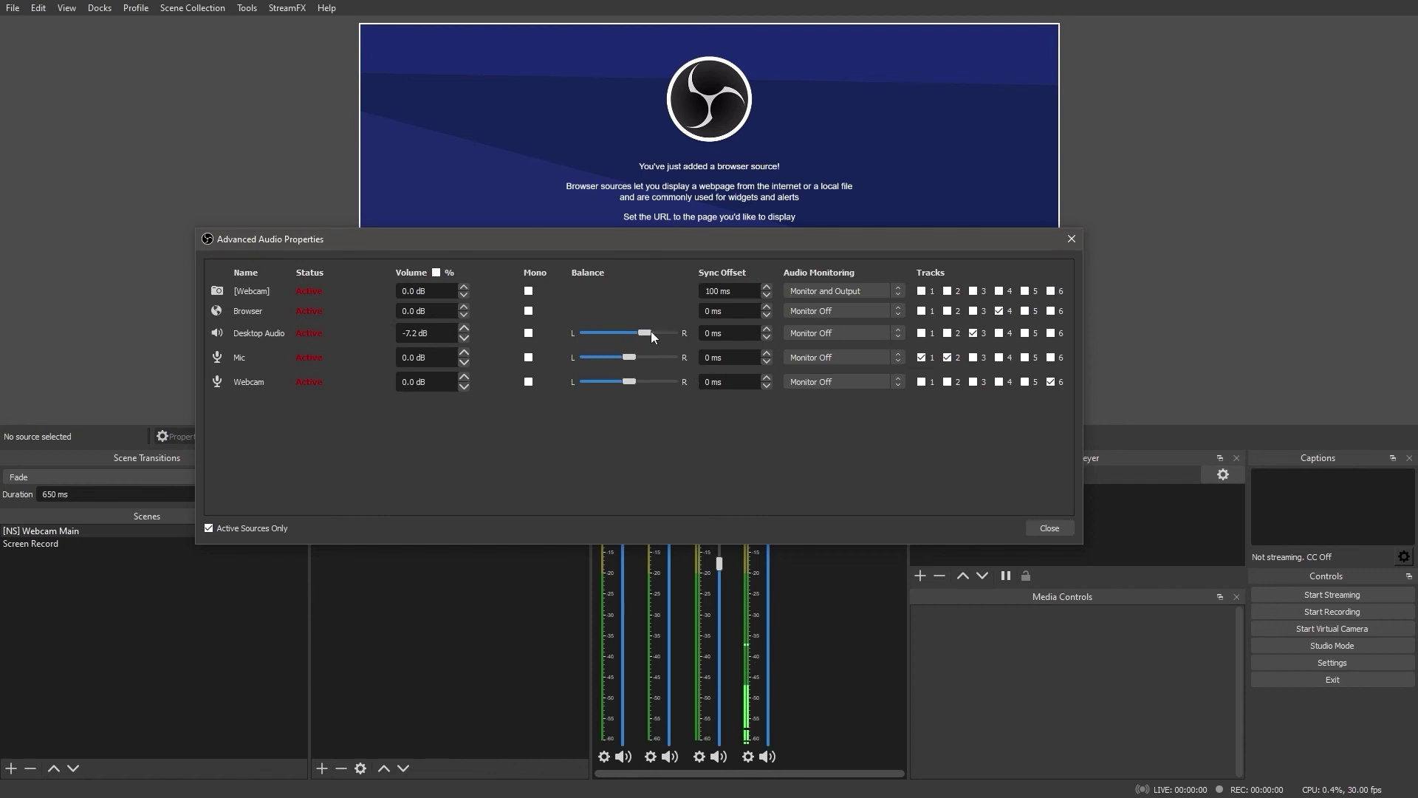
- Centre Desktop Audio's balance and tick Mono for [Webcam] and Browser
{"action": "mouse_move", "coordinate": [663, 332]}
{"action": "left_mouse_down"}
{"action": "mouse_move", "coordinate": [621, 333]}
{"action": "mouse_move", "coordinate": [633, 335]}
{"action": "left_mouse_up"}
{"action": "left_click", "coordinate": [528, 291]}
{"action": "left_click", "coordinate": [528, 311]}
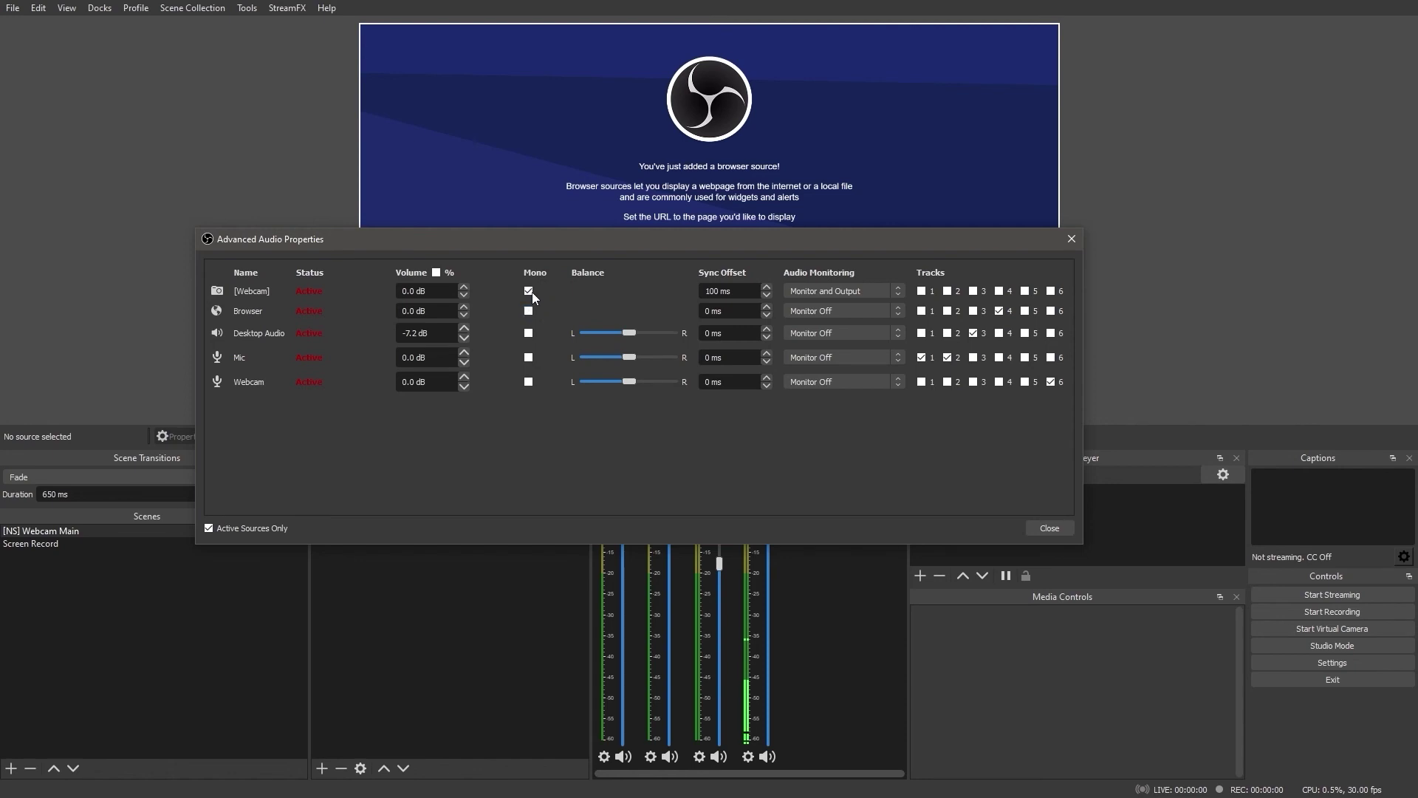